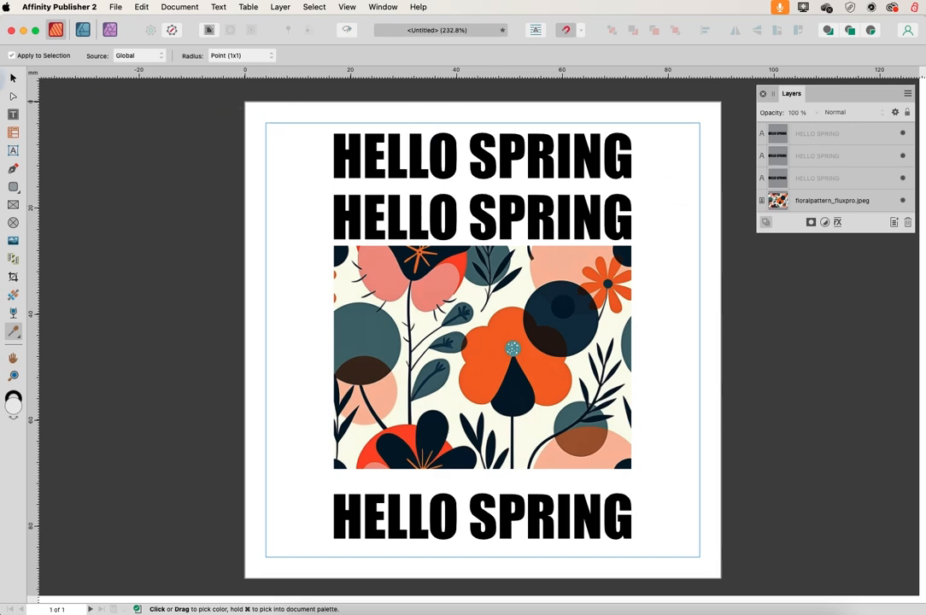
Recolor the HELLO SPRING line directly above the image with the Color Picker, sampling the artwork's teal and settling on the flower's orange.
left_click(12, 77)
left_click(362, 229)
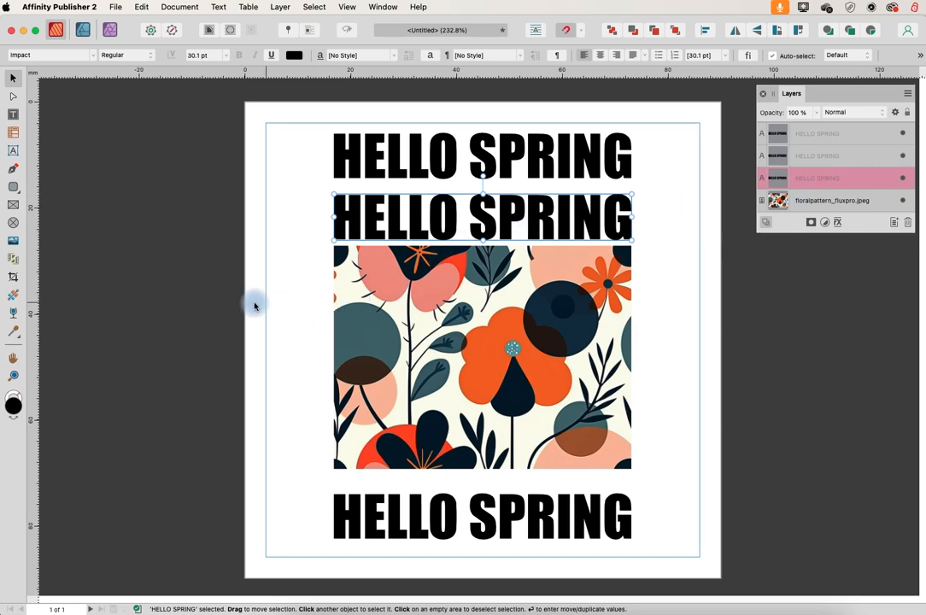
left_click(15, 333)
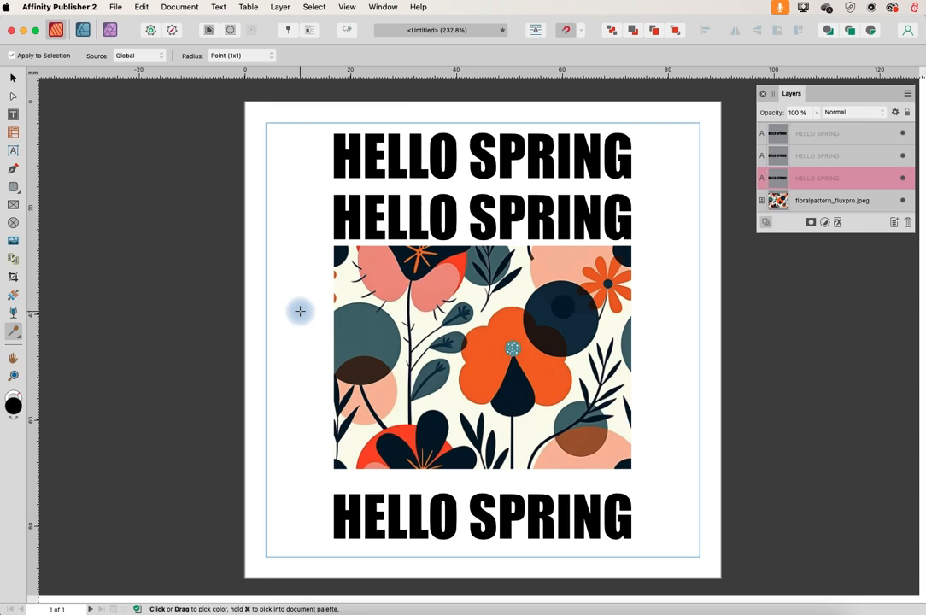
left_click(334, 283)
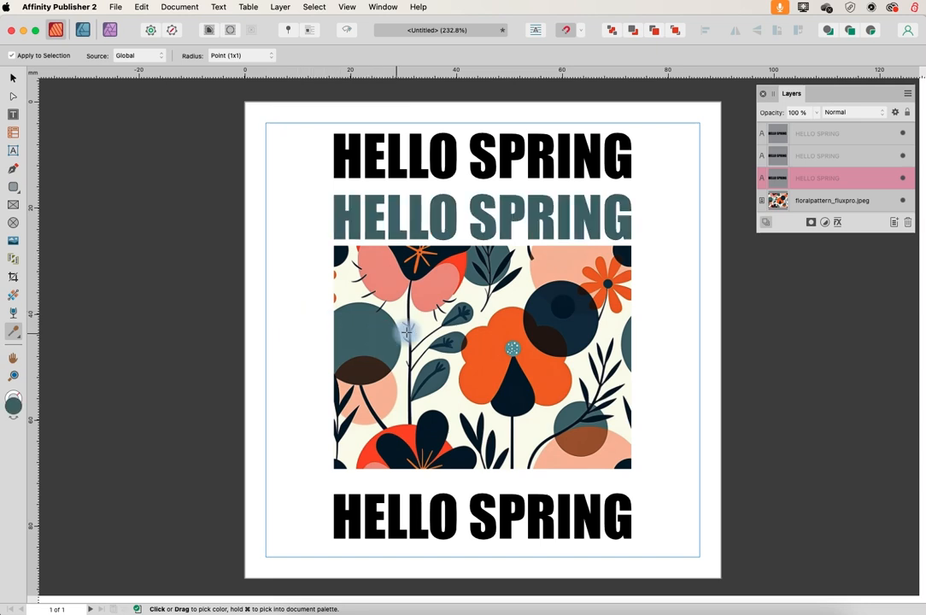
left_click_drag(474, 298, 492, 364)
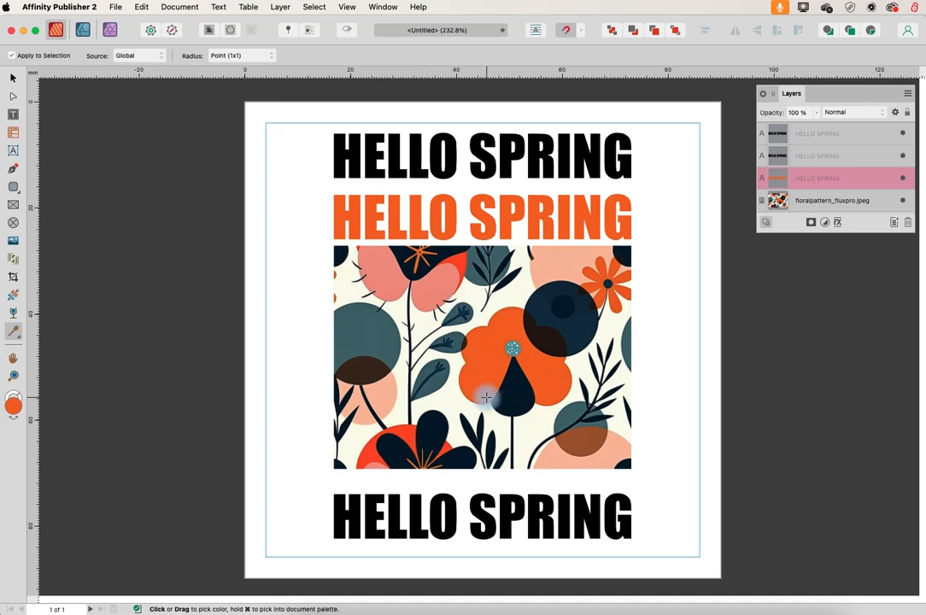
Try other sampled fill colors on the line above the image, including black and white, and return to the flower's orange.
left_click_drag(454, 340, 543, 330)
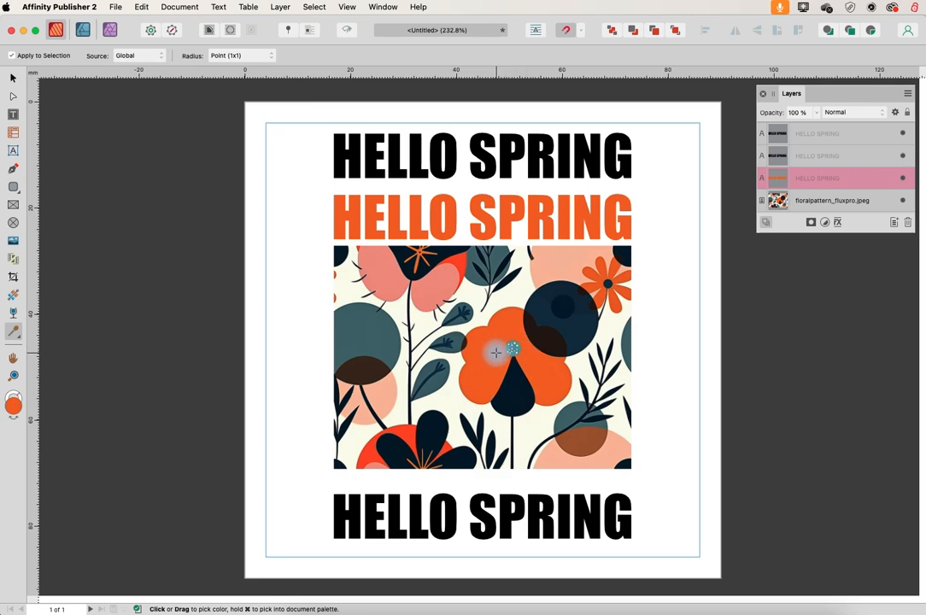
left_click(670, 378)
left_click(774, 366)
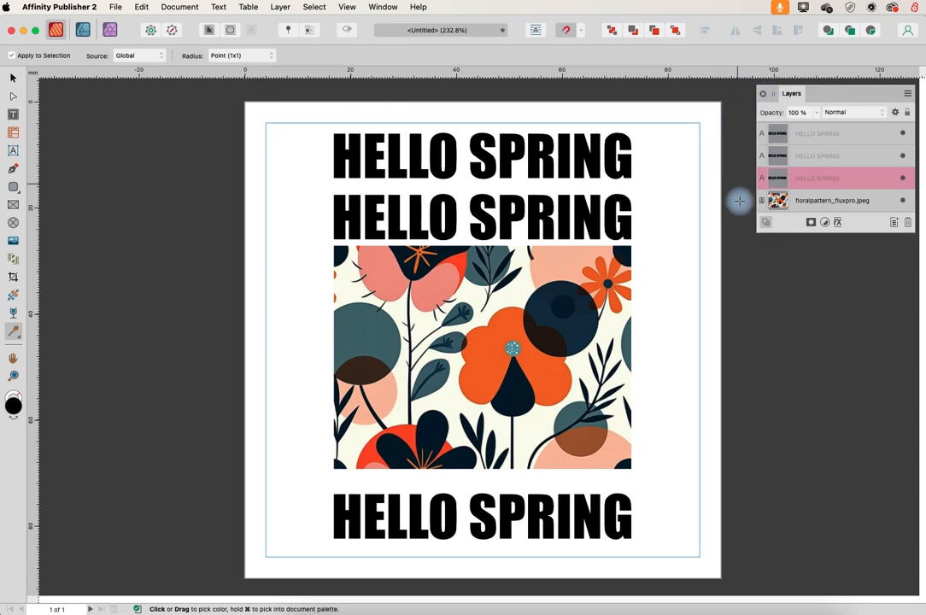
left_click(680, 306)
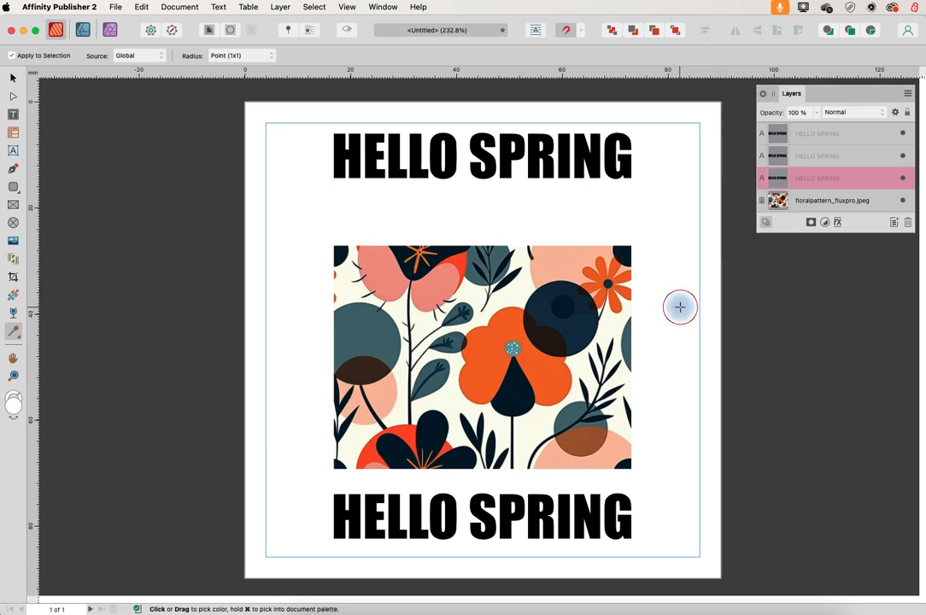
left_click(539, 379)
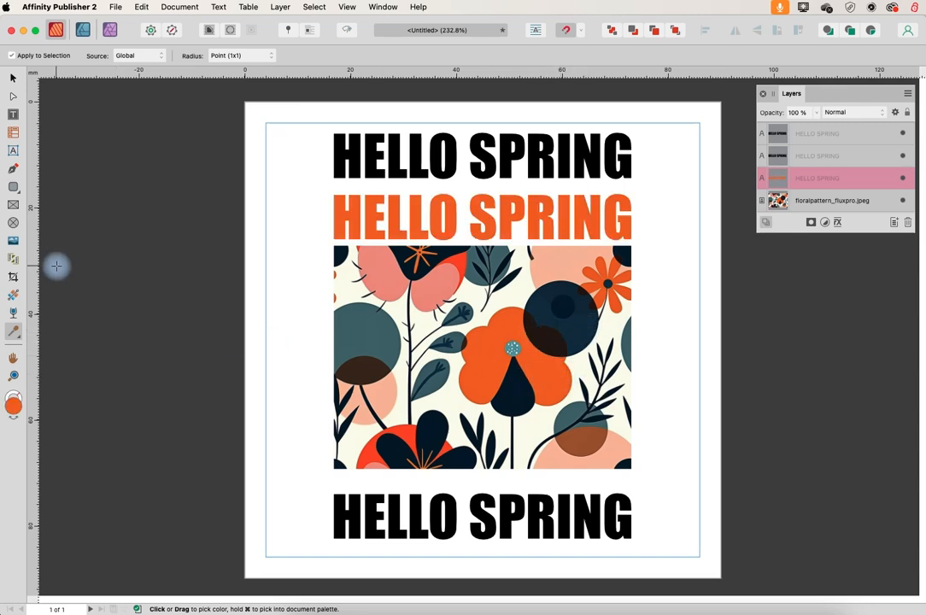
Enable an Outline layer effect on the topmost HELLO SPRING line.
left_click(20, 341)
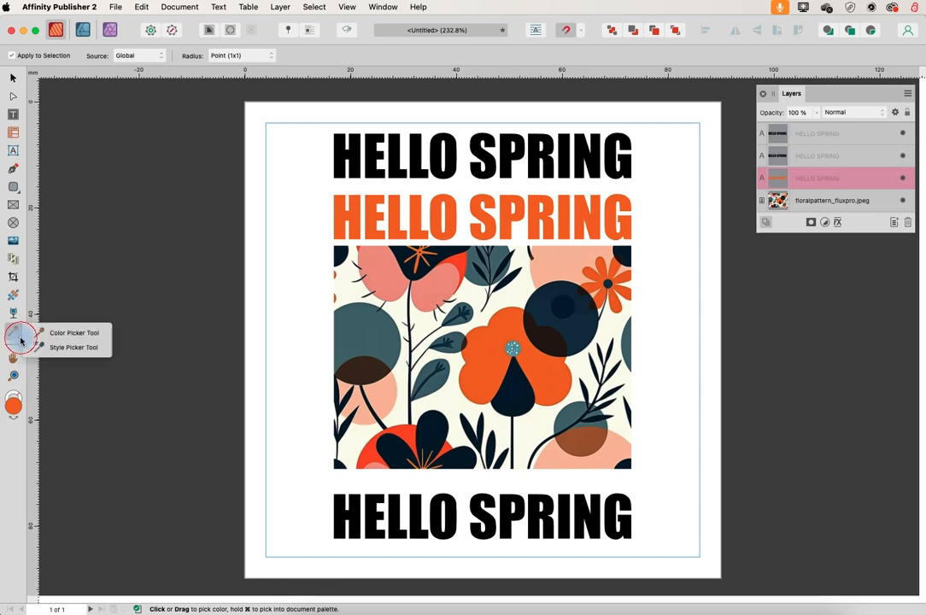
left_click(12, 82)
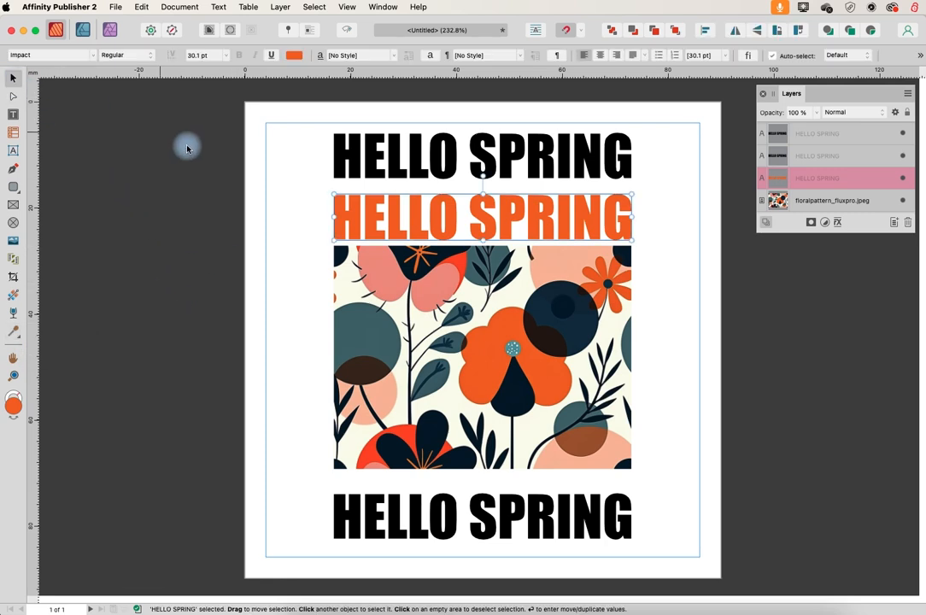
left_click(433, 159)
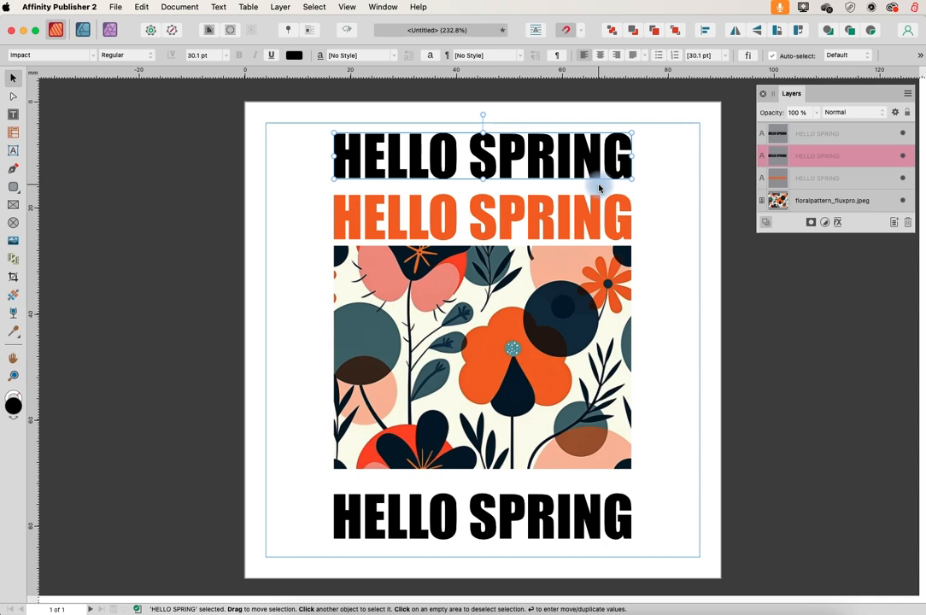
left_click(838, 224)
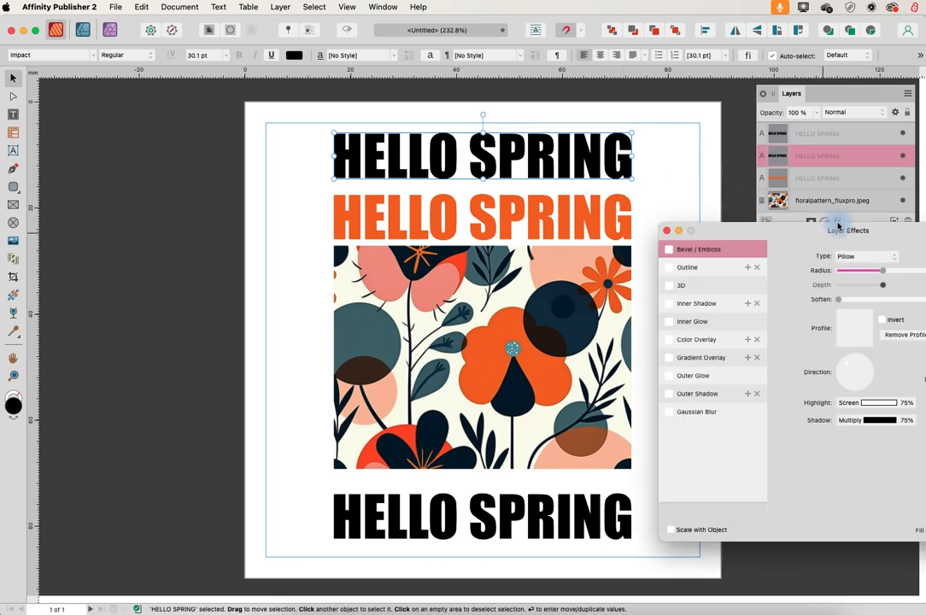
left_click(670, 268)
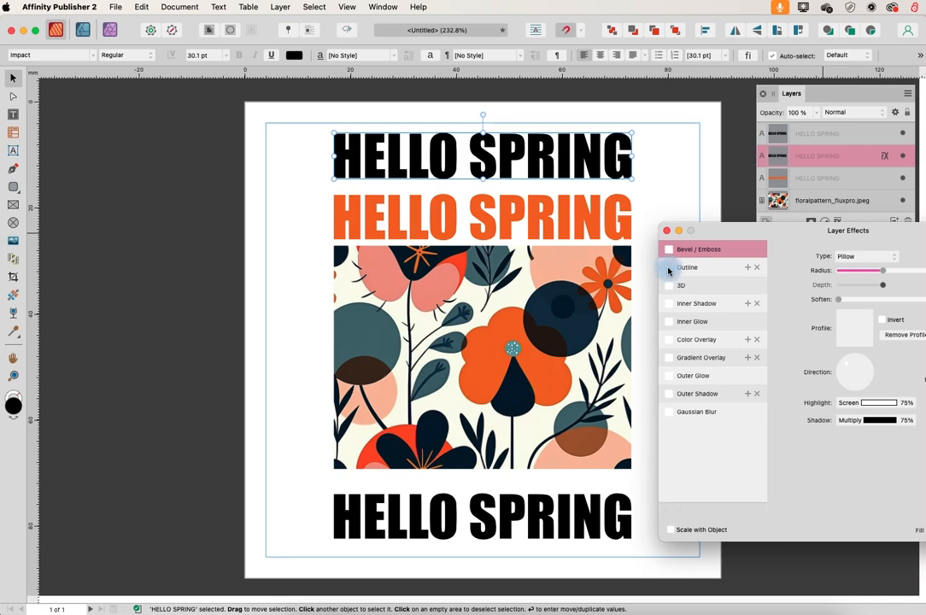
left_click(709, 268)
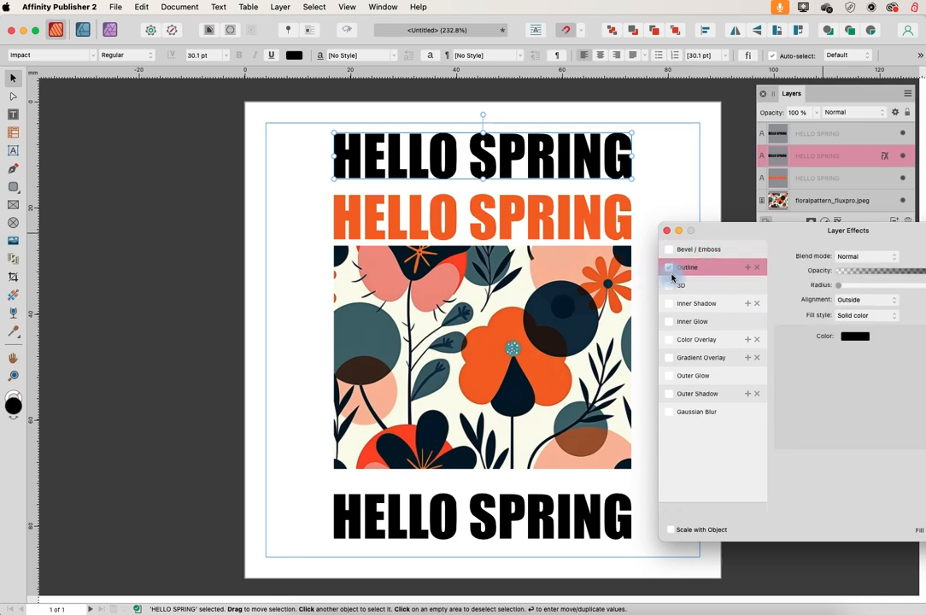
left_click(669, 267)
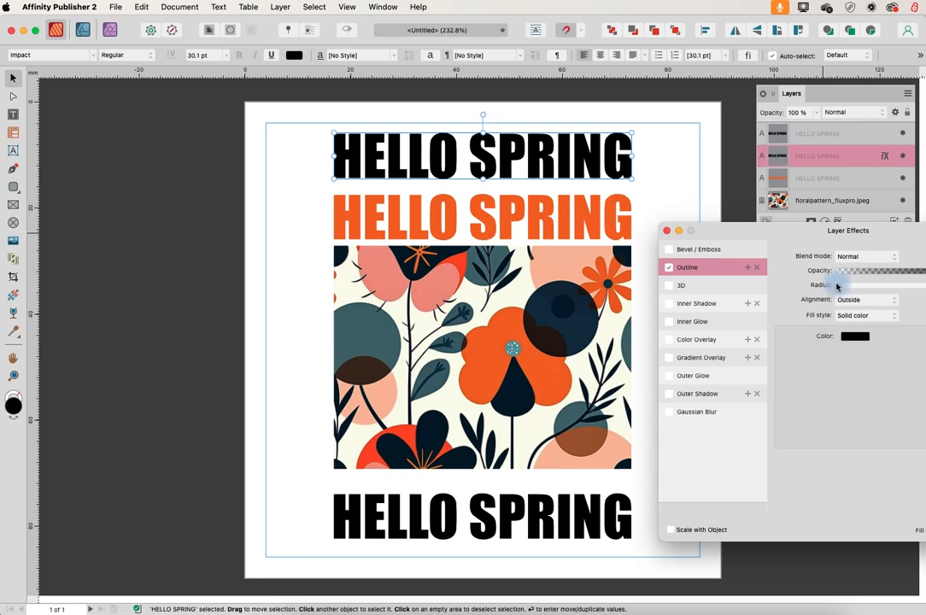
Set the top line's outline color to orange (H 37, S 100, L 50) and increase the outline radius until it stands out clearly.
left_click_drag(839, 286, 869, 289)
left_click(855, 336)
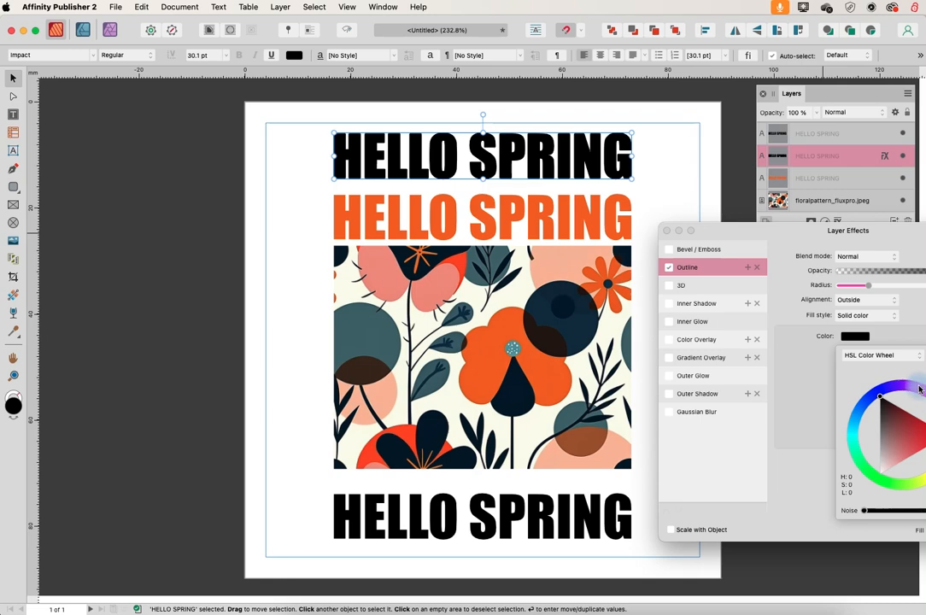
left_click_drag(919, 389, 925, 449)
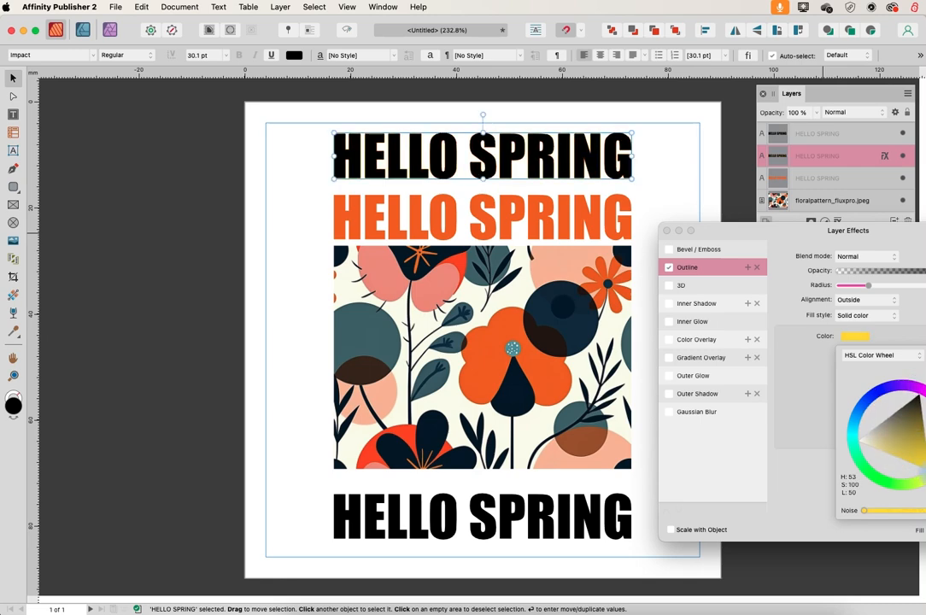
left_click_drag(925, 474, 925, 462)
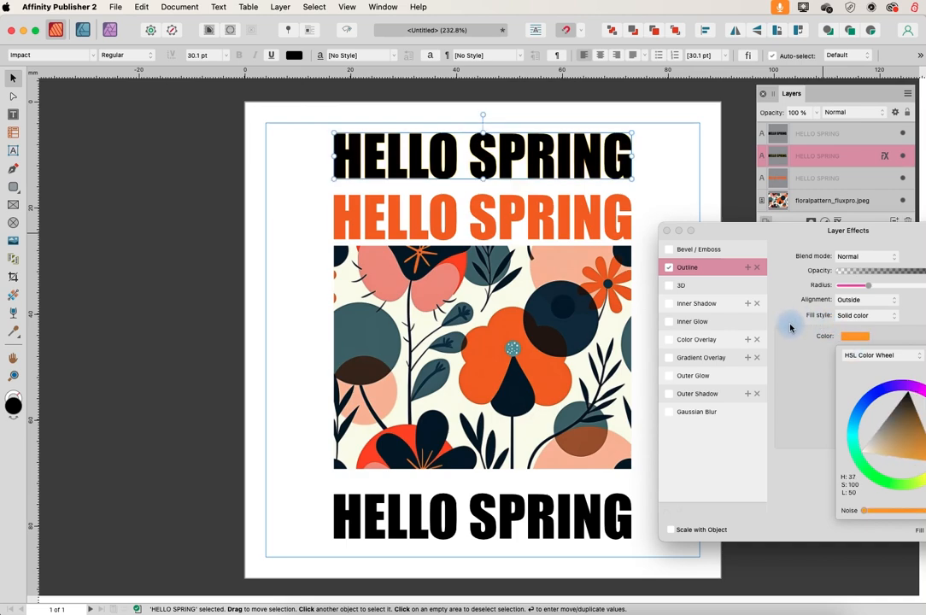
left_click_drag(867, 286, 889, 291)
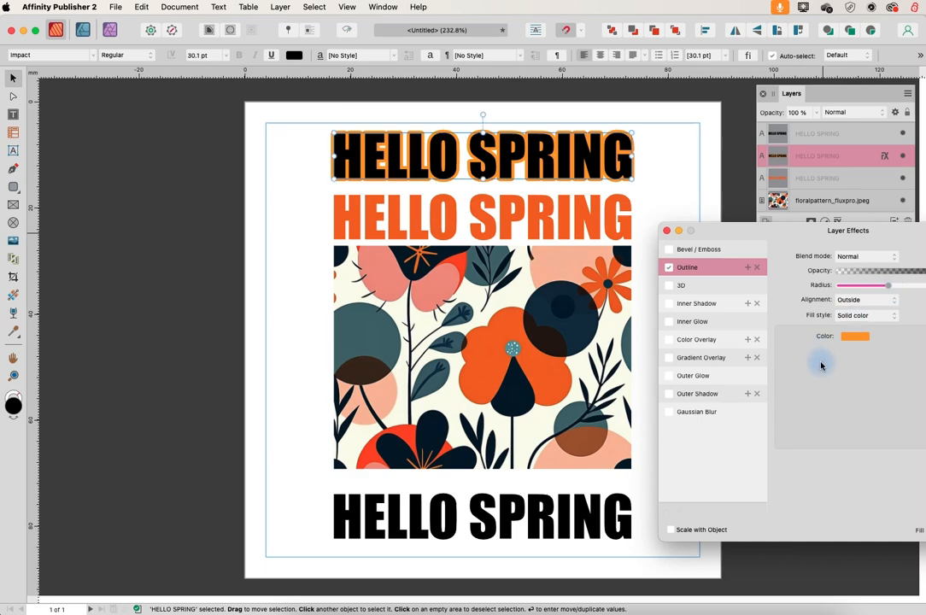
Add an Outer Shadow effect to the top line with raised offset and intensity, and close the layer effects.
left_click(669, 394)
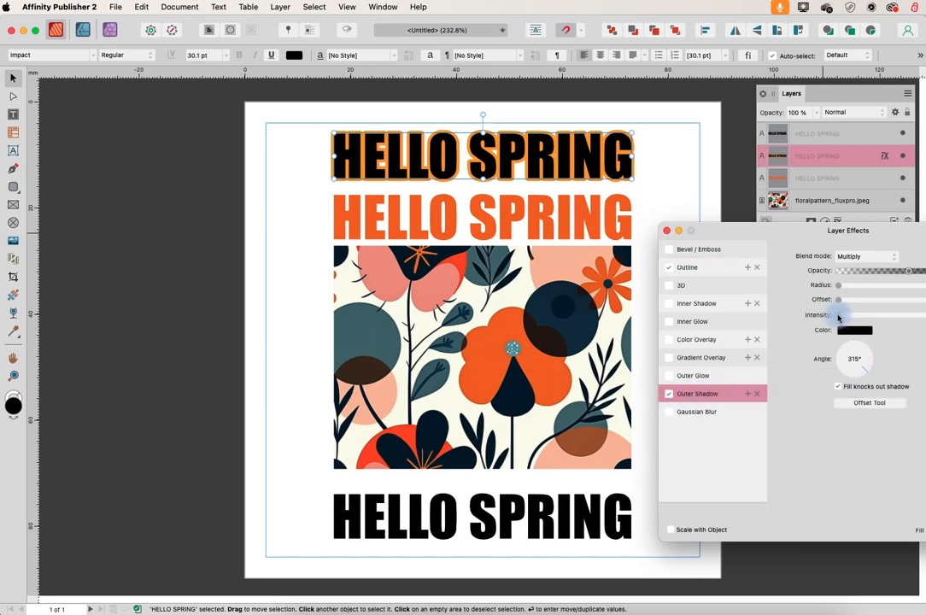
left_click_drag(838, 318, 915, 315)
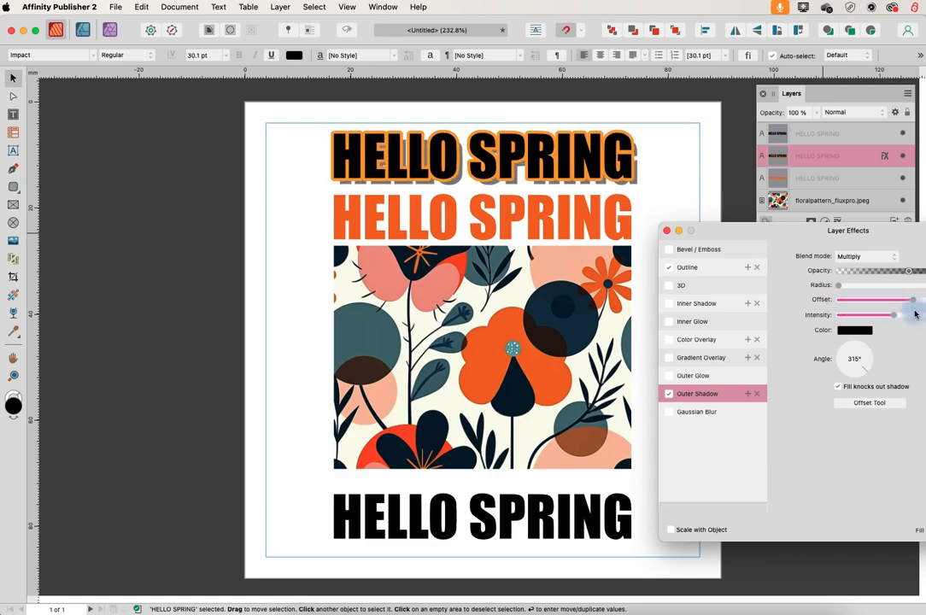
key("Escape")
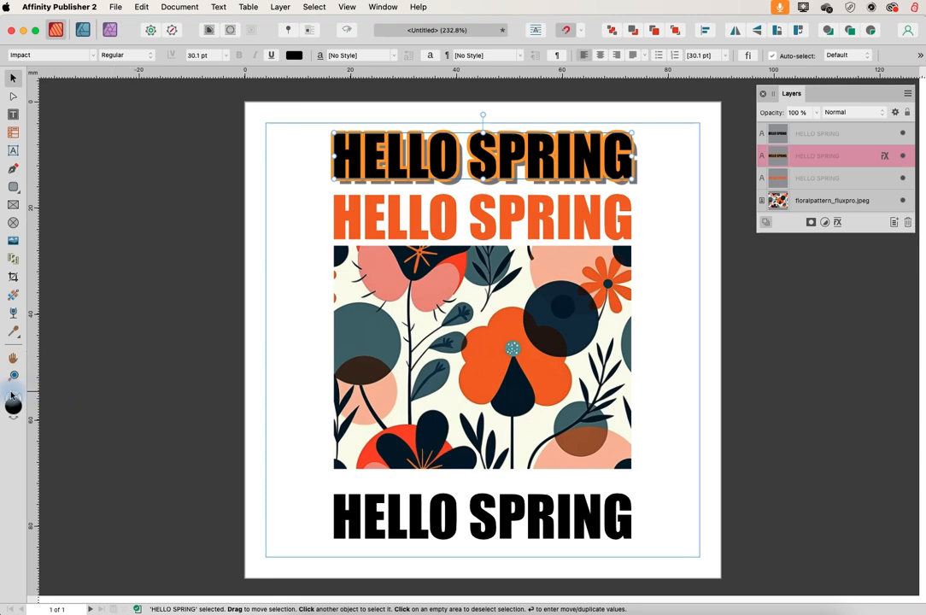
Fill the top HELLO SPRING line with the teal sampled from the image's circle and lower its layer opacity to 50%.
left_click(13, 331)
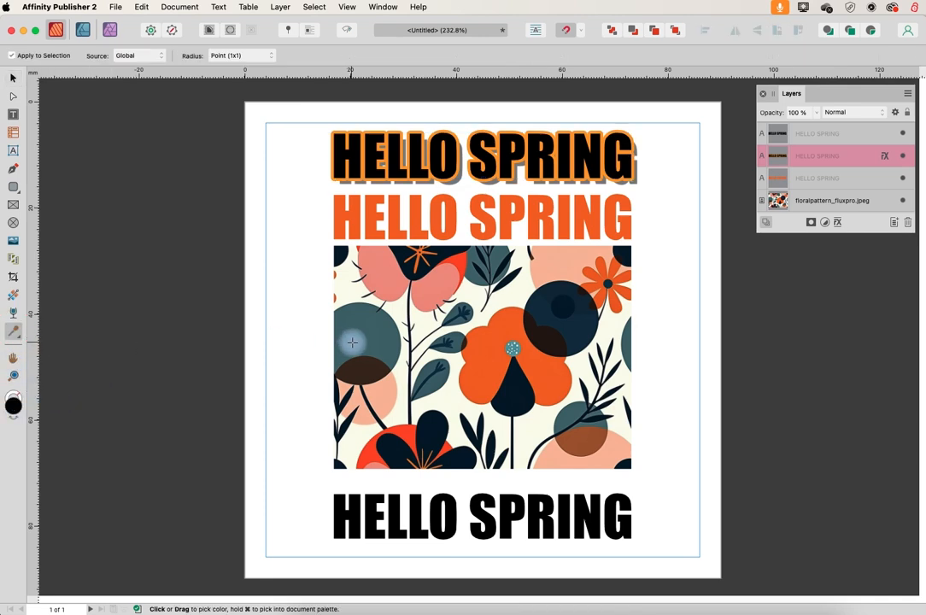
left_click(360, 335)
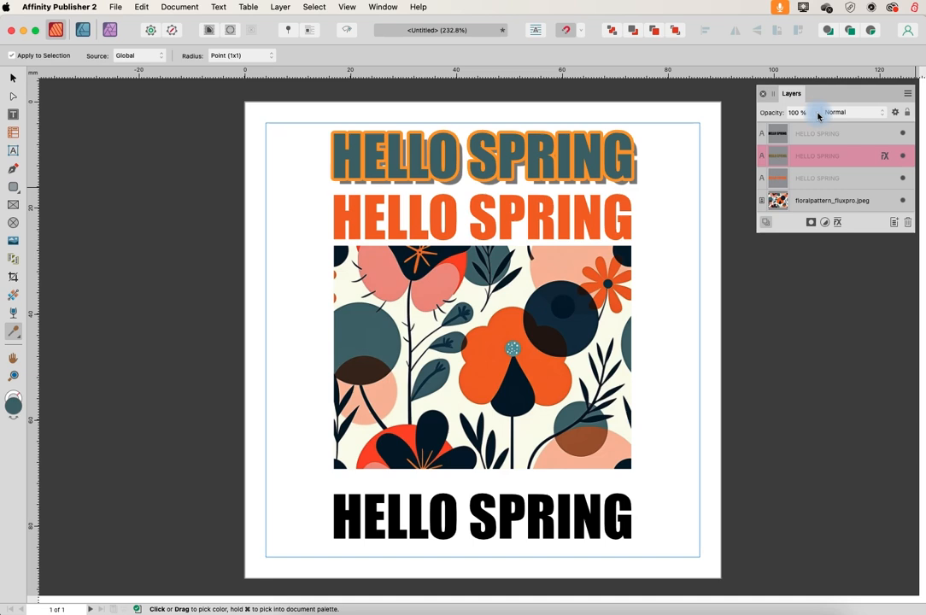
left_click_drag(817, 116, 769, 125)
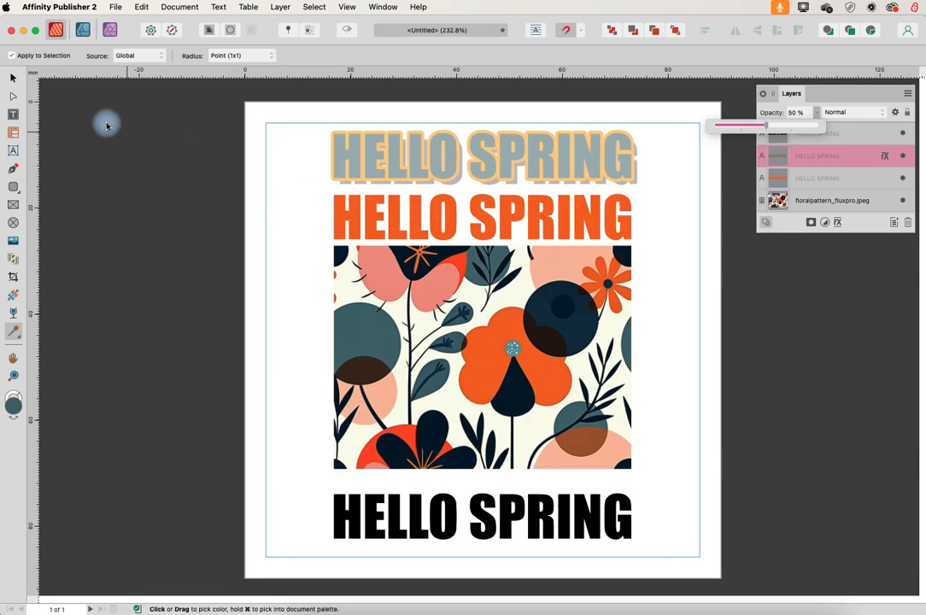
Copy the top line's complete style onto the orange HELLO SPRING line with the Style Picker Tool.
left_click(14, 76)
left_click(346, 210)
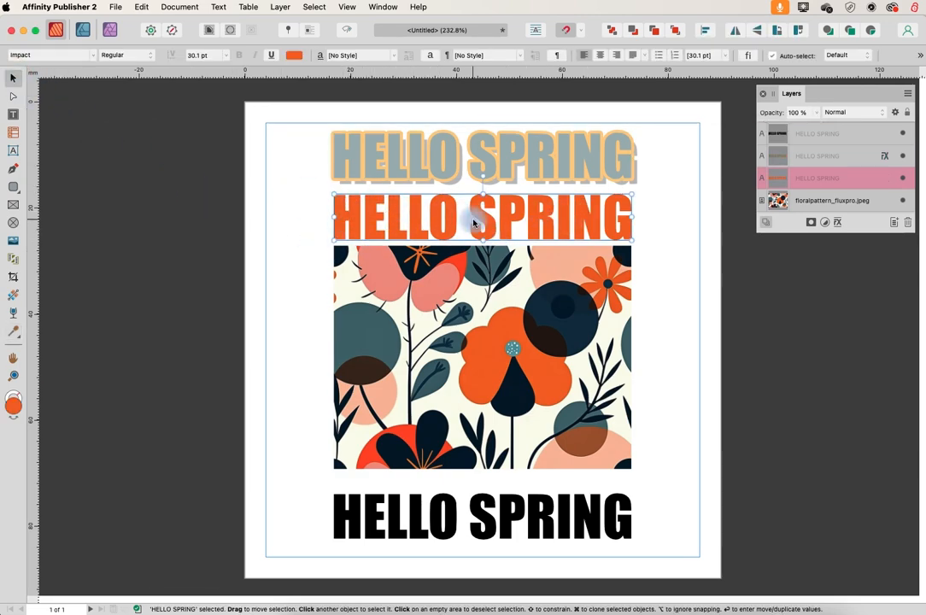
left_click_drag(19, 342, 78, 351)
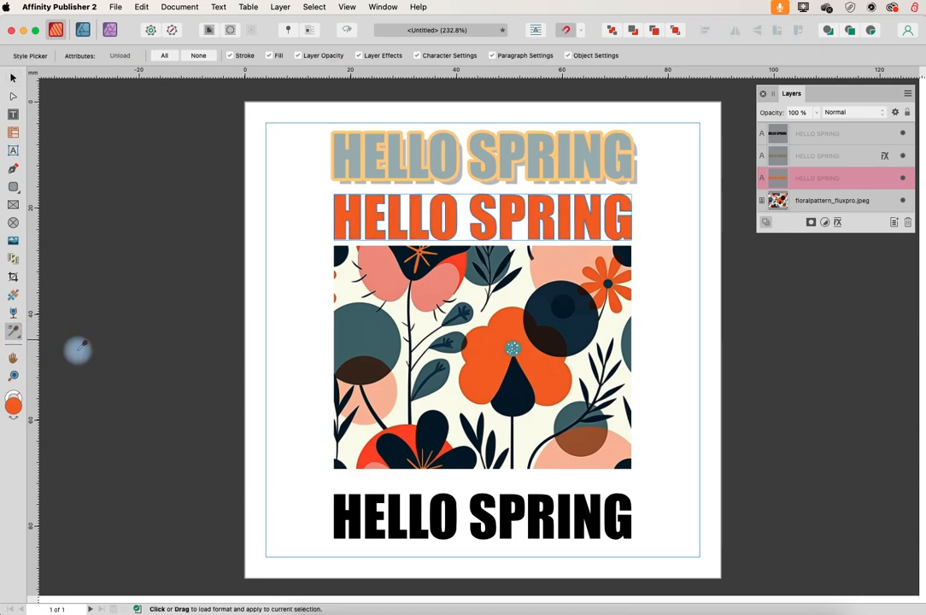
left_click(349, 165)
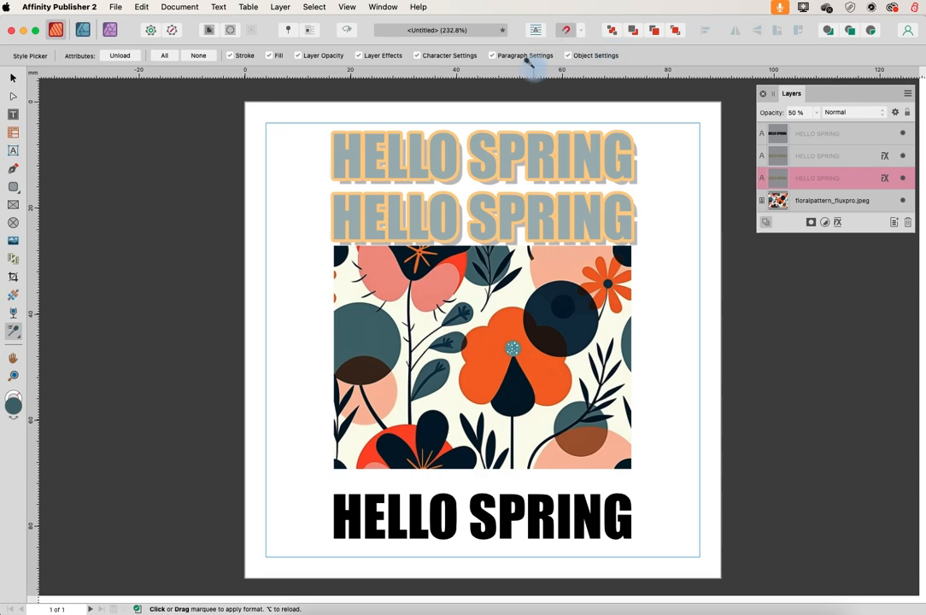
Exclude Character Settings, Paragraph Settings and Object Settings from the attributes the Style Picker transfers.
left_click(418, 56)
left_click(492, 56)
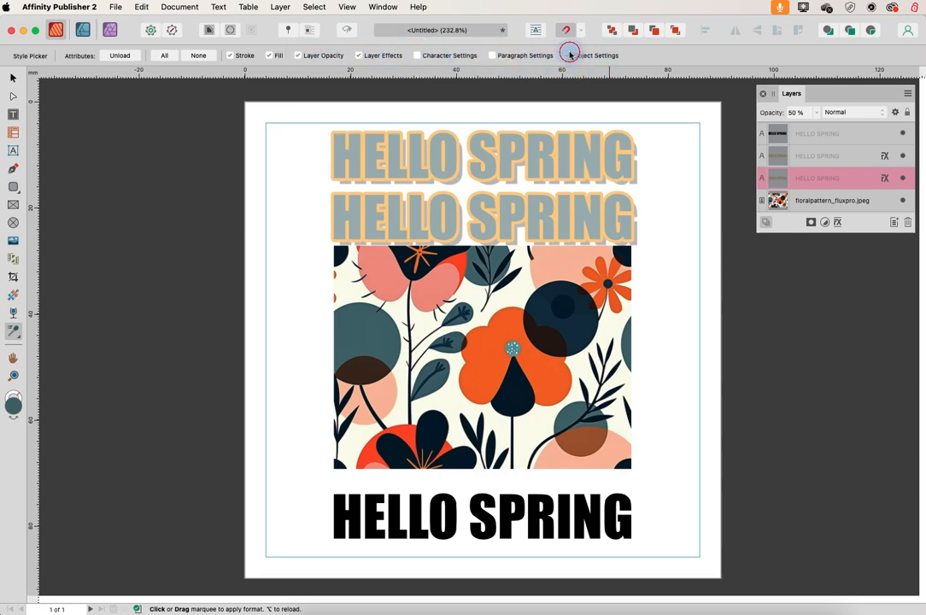
left_click(568, 56)
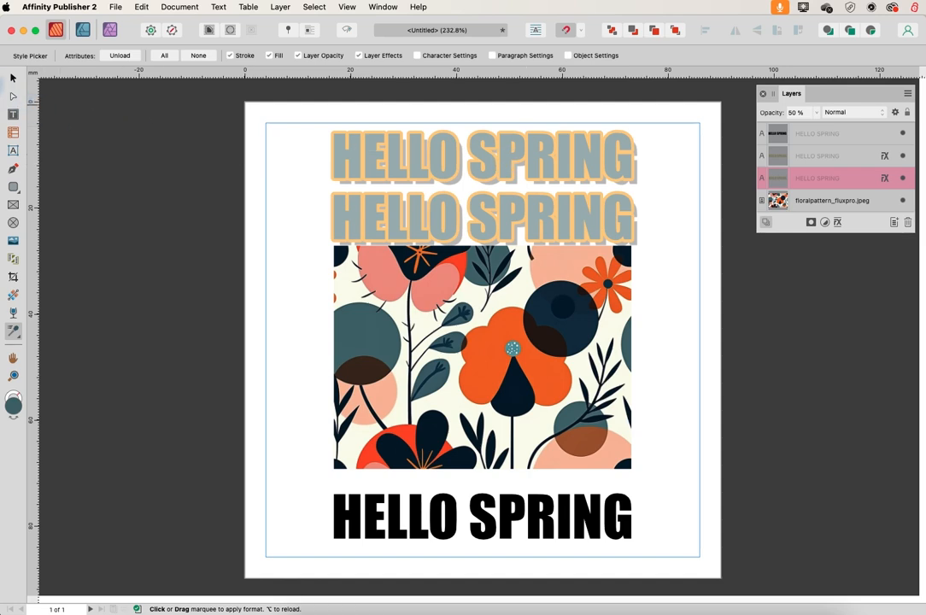
Undo the style applied to the HELLO SPRING line directly above the image.
left_click(10, 79)
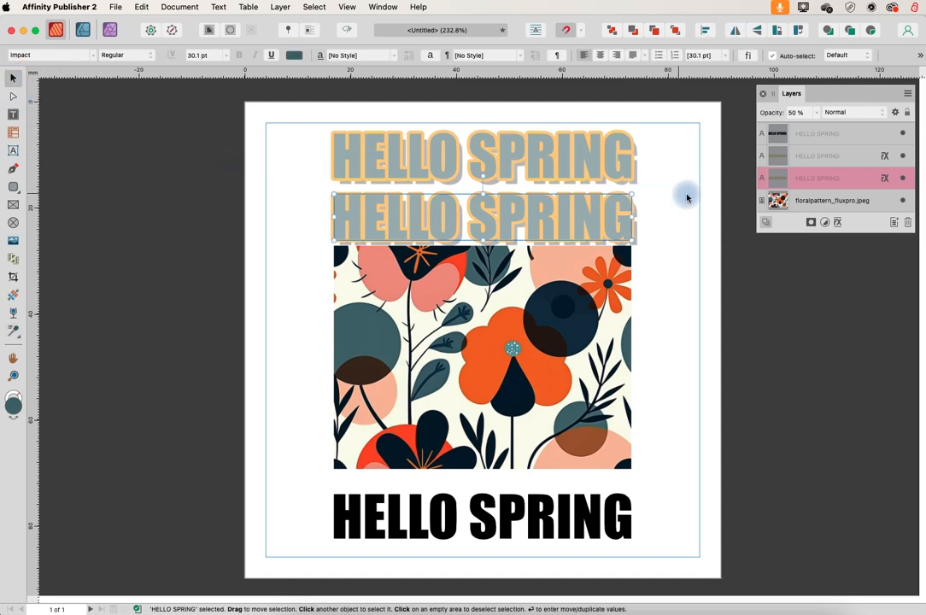
left_click(816, 136)
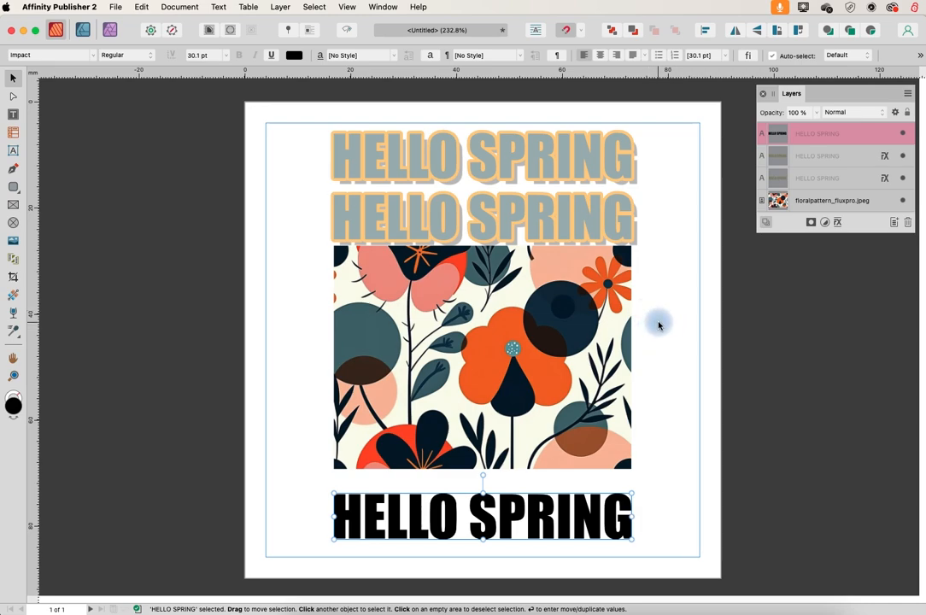
left_click(142, 8)
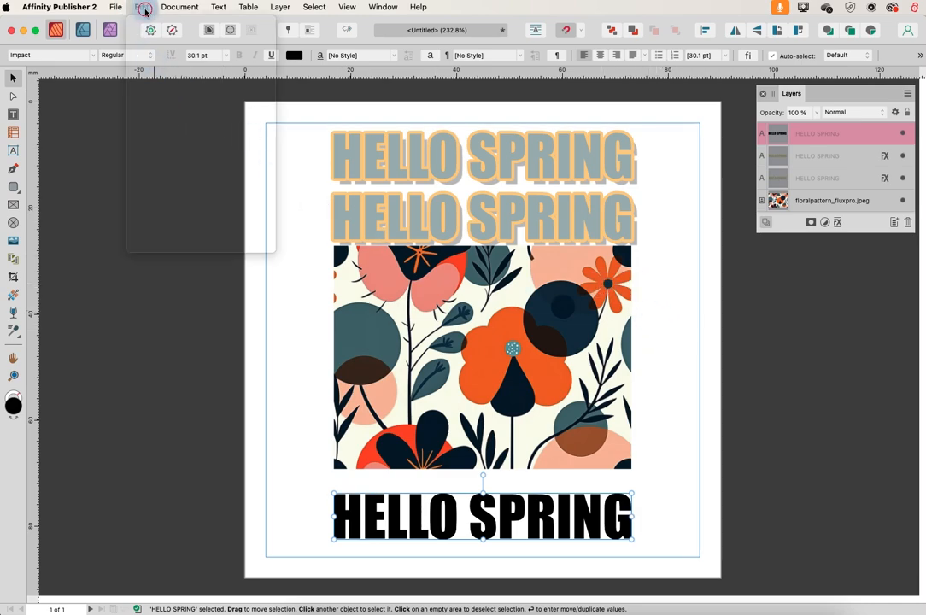
left_click(150, 25)
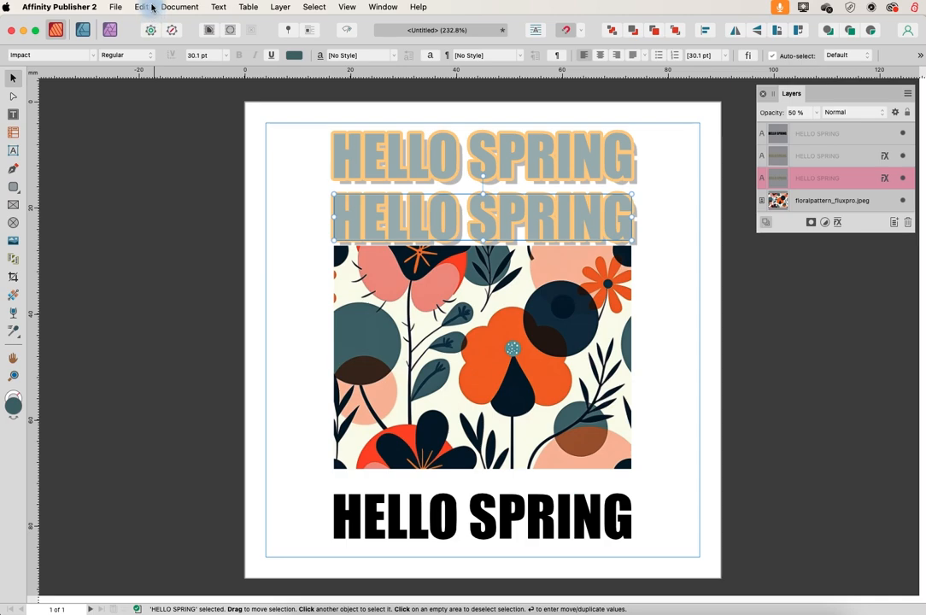
left_click(149, 10)
left_click(152, 25)
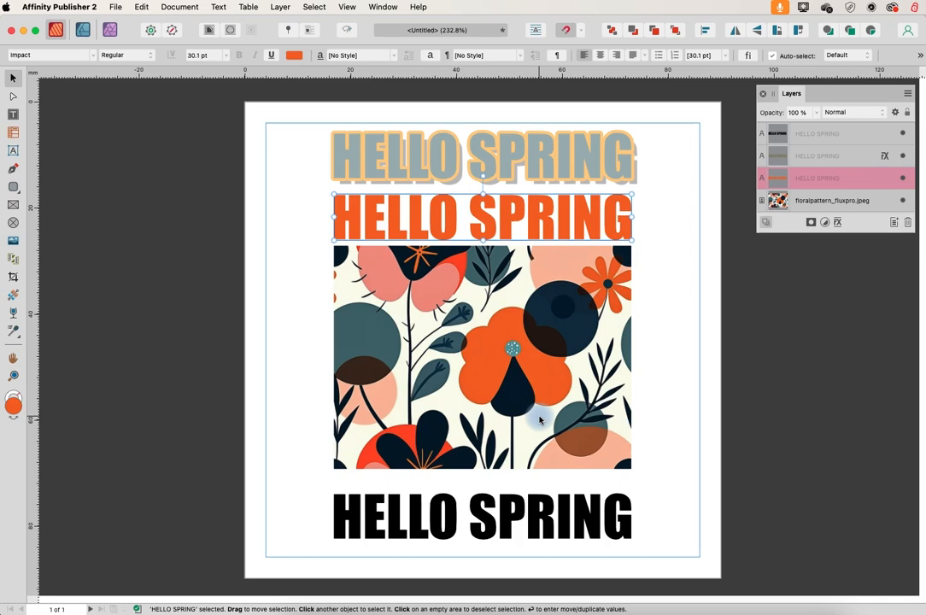
Select both unstyled HELLO SPRING lines, unload the stored style, and apply the top line's style to them with the Style Picker.
left_click(521, 519, "shift")
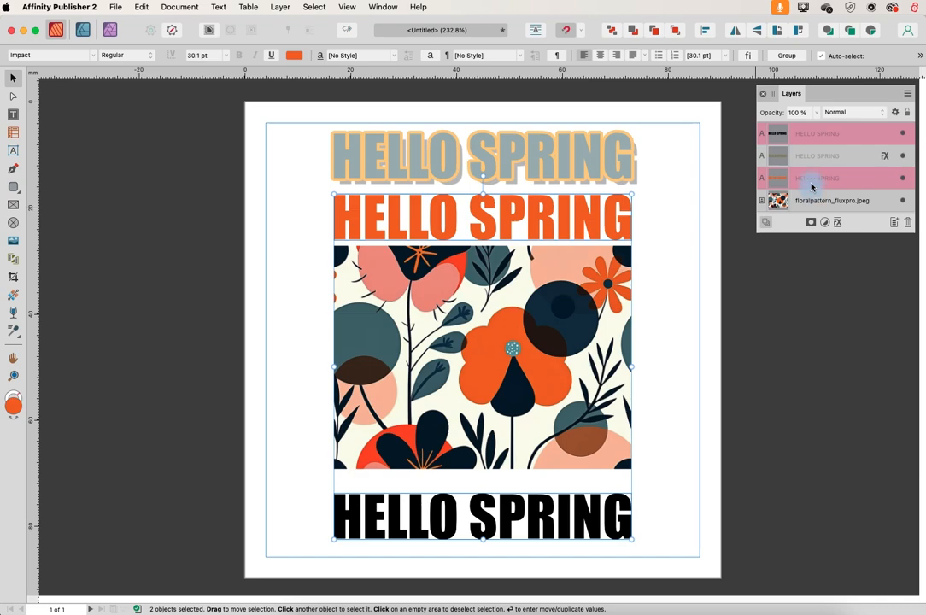
left_click(17, 332)
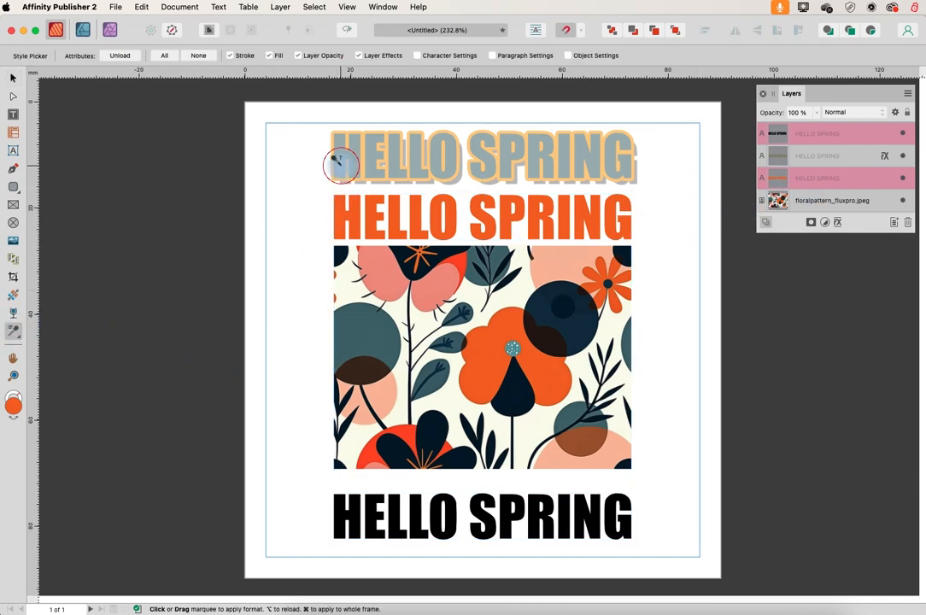
left_click(116, 56)
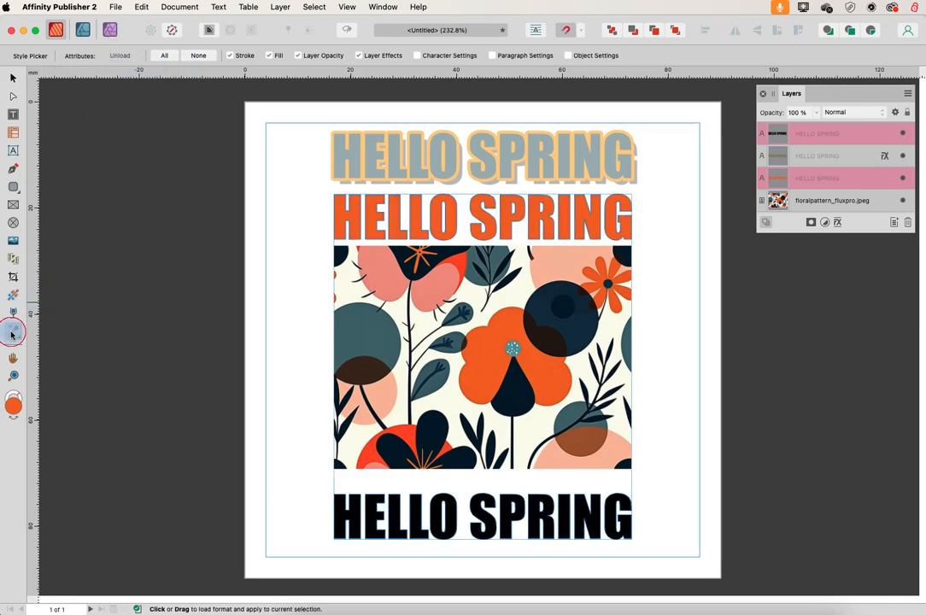
left_click(337, 164)
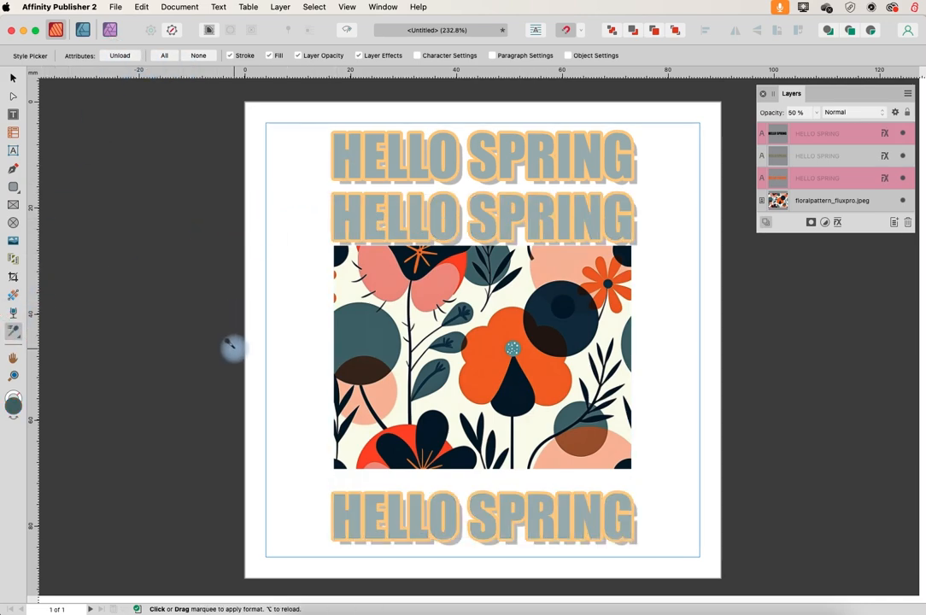